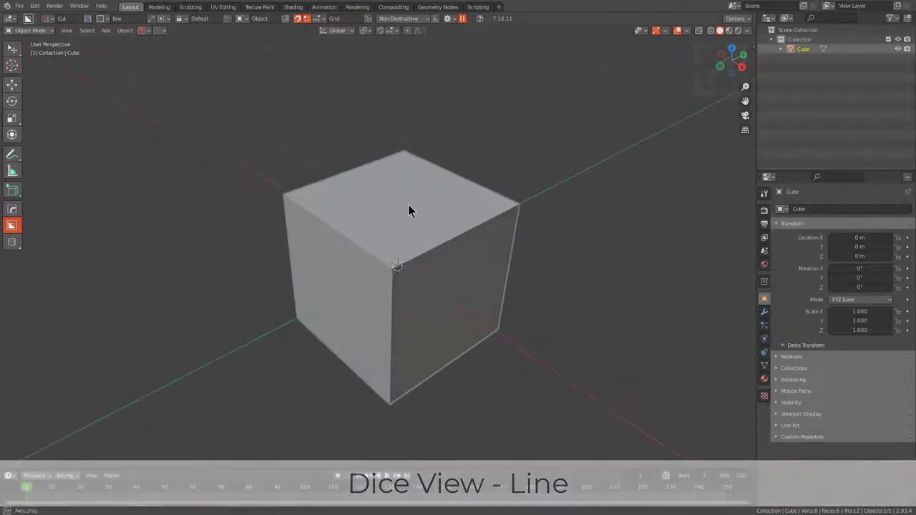
# Launch Dice V2 from the HOps menu on the cube and switch it to 2D grid mode
pyautogui.press('q')
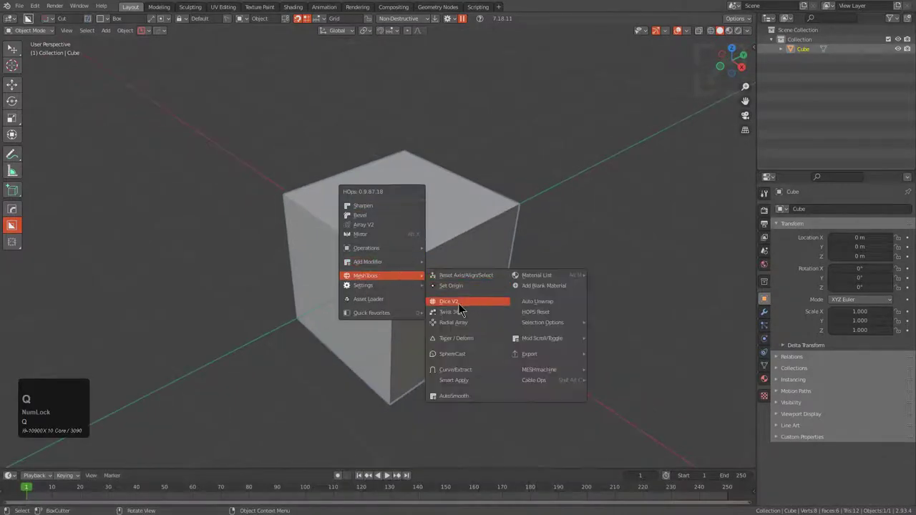
pyautogui.click(458, 303)
pyautogui.press('v')
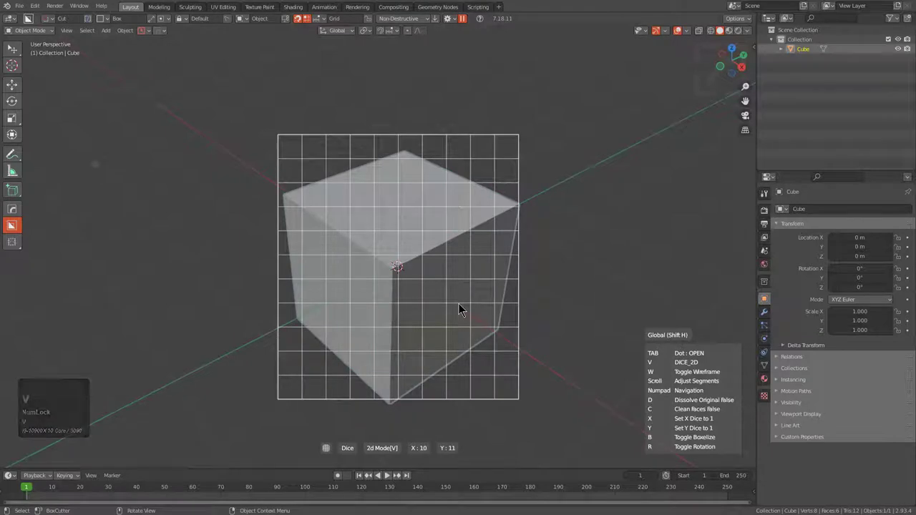
# Cut four horizontal dice lines up the cube in line mode, reaching the top face
pyautogui.press('v')
pyautogui.click(463, 333)
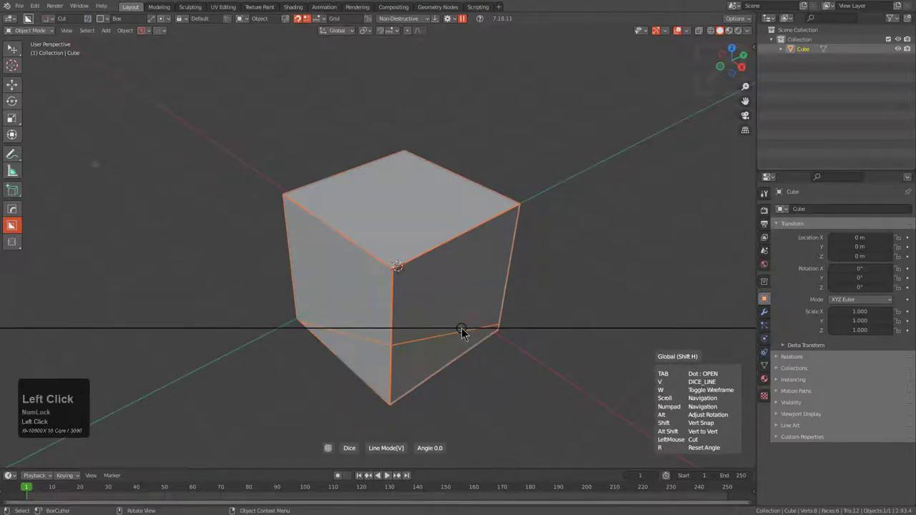
pyautogui.click(463, 289)
pyautogui.click(444, 255)
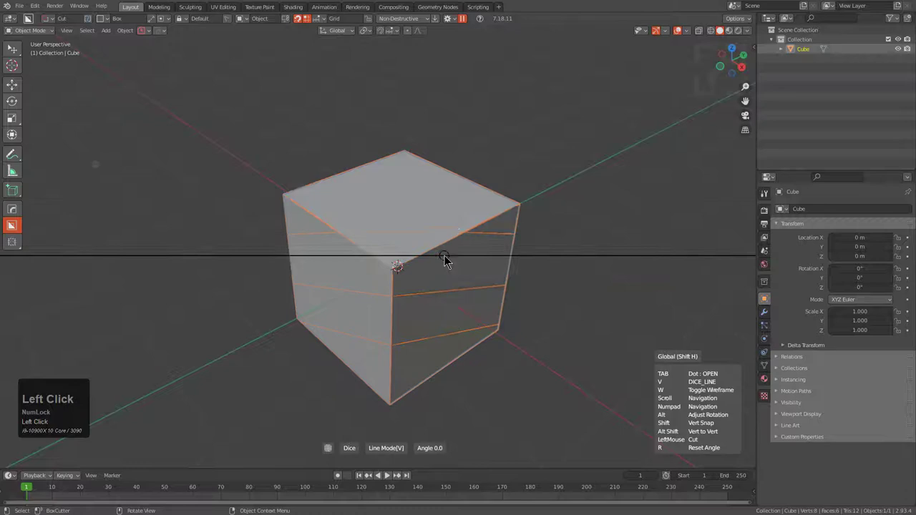
pyautogui.click(462, 221)
# Rotate the dice line near-vertical and add three angled cuts, the last in orthographic view
pyautogui.press('alt')
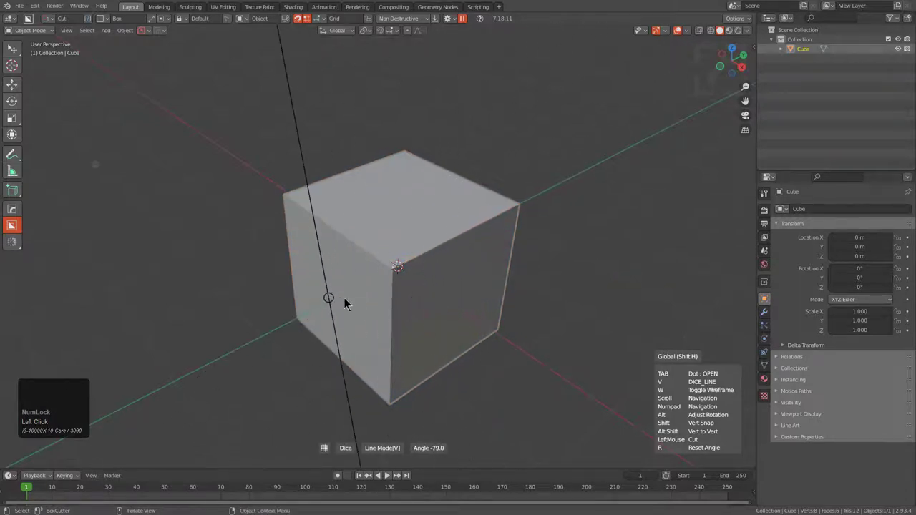
pyautogui.click(473, 267)
pyautogui.click(358, 279)
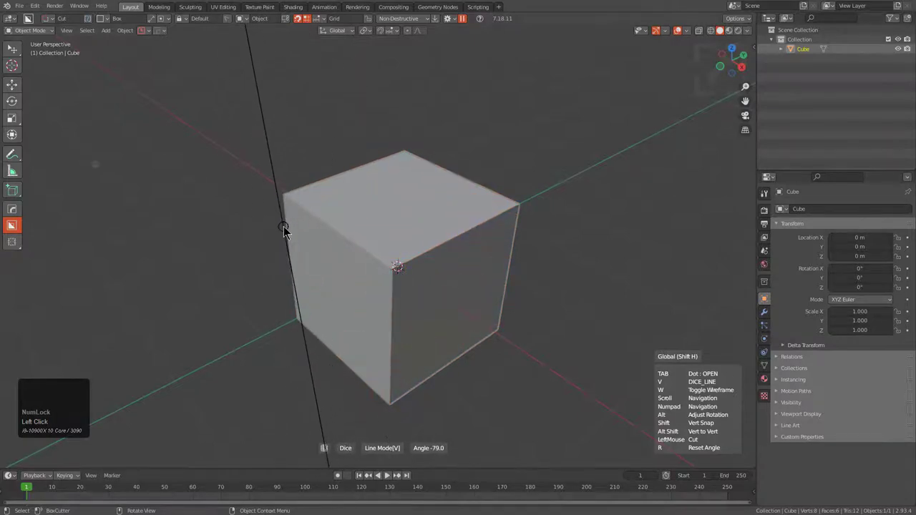
pyautogui.press('KP_5')
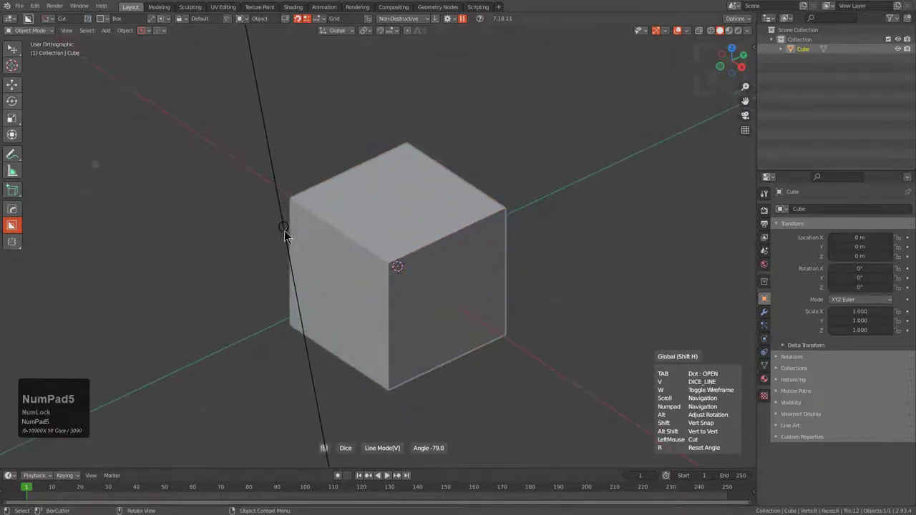
pyautogui.click(322, 293)
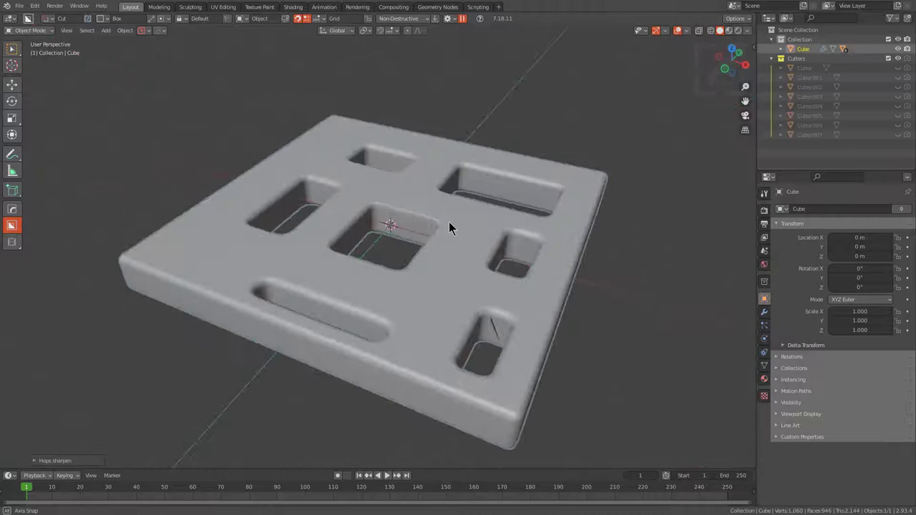
# Enable wireframe edge display over the beveled plate from the viewport options
pyautogui.moveTo(448, 222); pyautogui.dragTo(276, 257, button='middle')
pyautogui.moveTo(405, 253); pyautogui.dragTo(407, 256, button='middle')
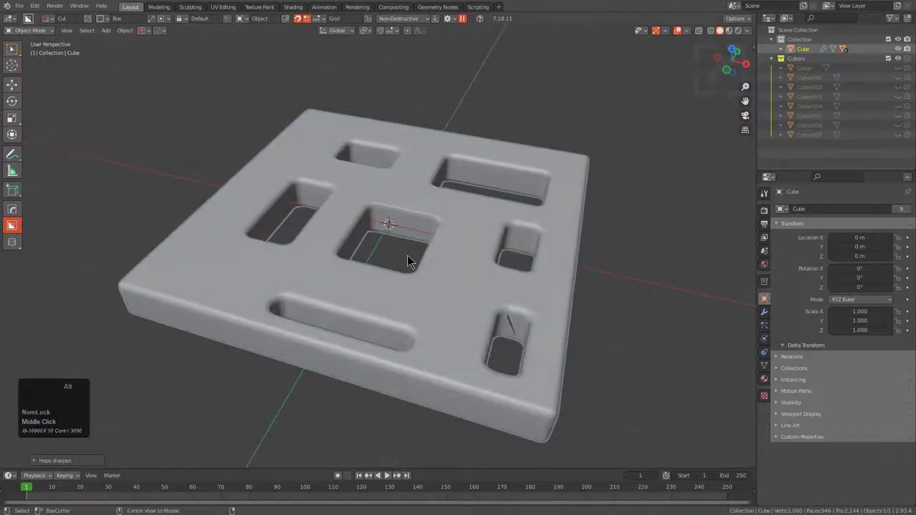
pyautogui.hotkey('alt', 'v')
pyautogui.click(387, 155)
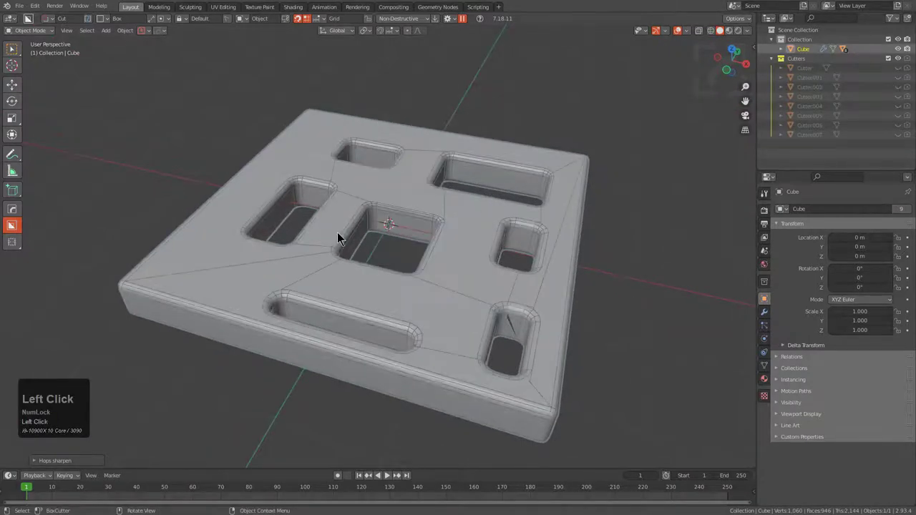
# Orbit to look straight down on the plate and switch to orthographic top view
pyautogui.moveTo(337, 232); pyautogui.dragTo(269, 227, button='middle')
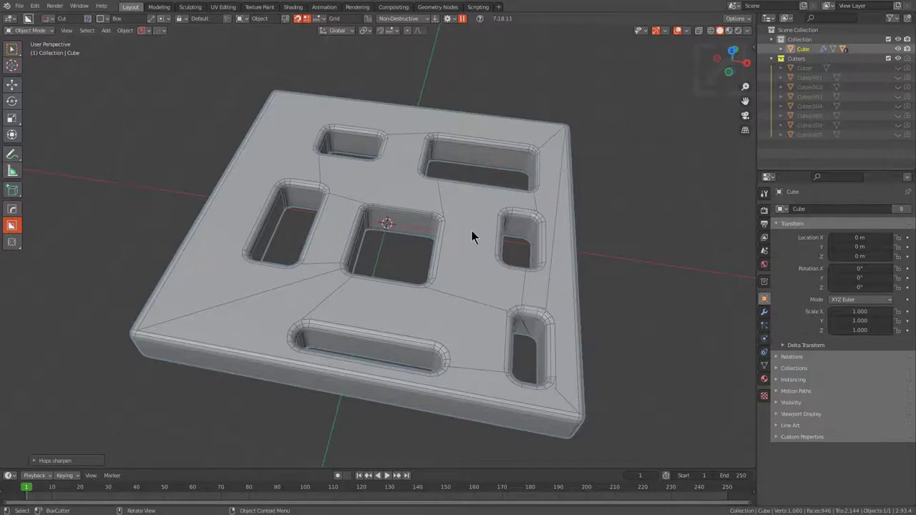
pyautogui.scroll(2, 380, 236)
pyautogui.moveTo(377, 232); pyautogui.dragTo(399, 248, button='middle')
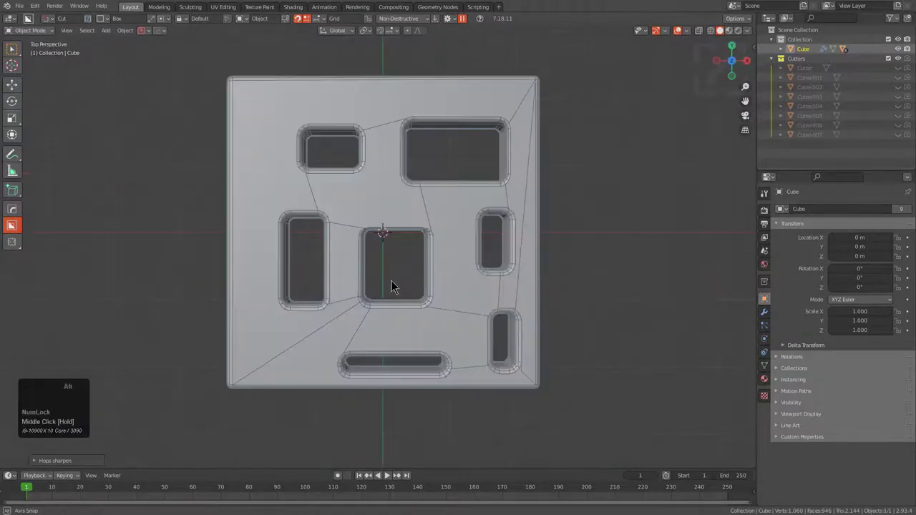
pyautogui.press('KP_5')
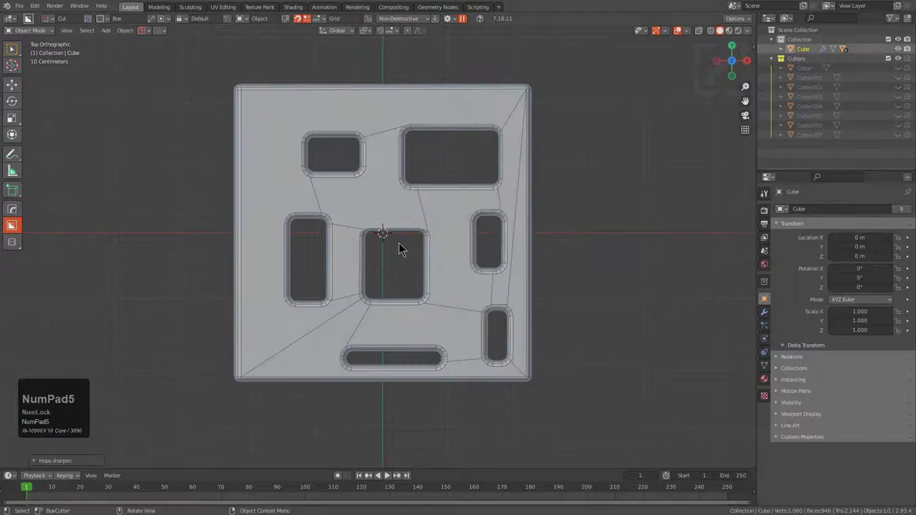
pyautogui.scroll(1, 421, 226)
# Run Dice V2 in line mode and slice two horizontal cuts across the plate, one near its bottom edge
pyautogui.press('q')
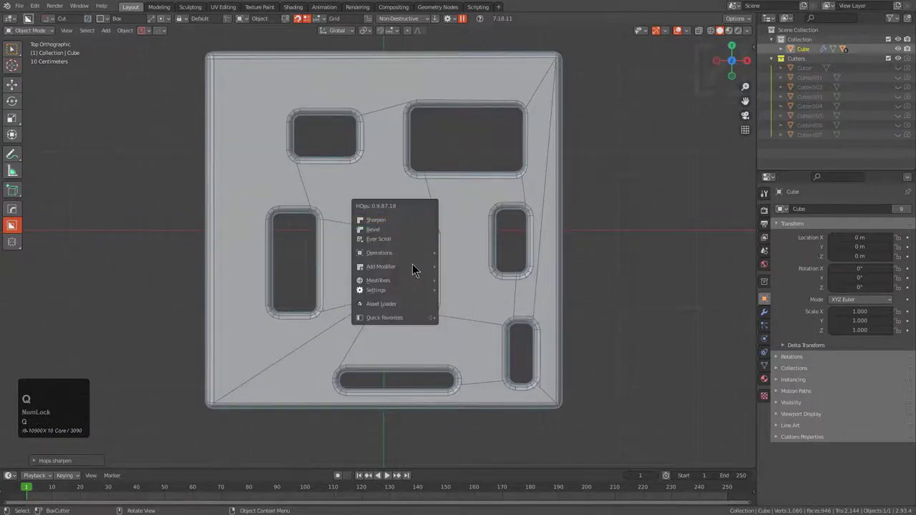
pyautogui.moveTo(379, 280)
pyautogui.click(486, 306)
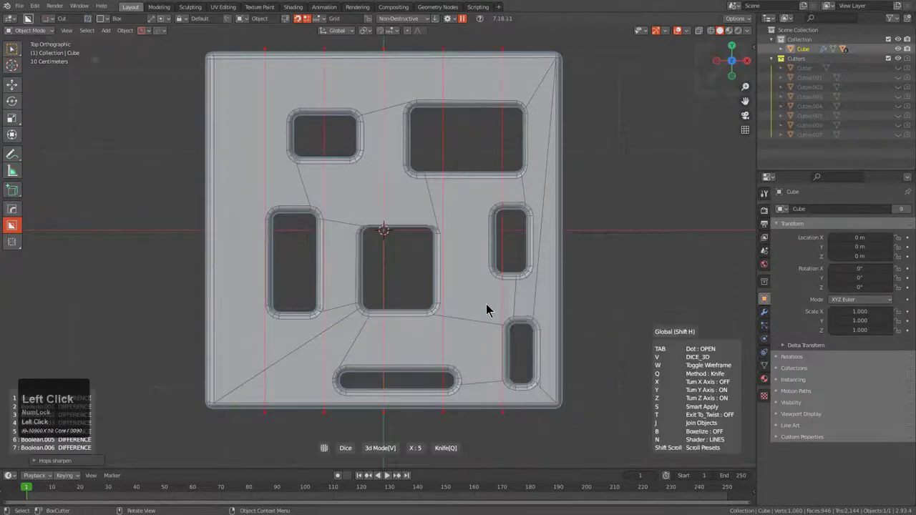
pyautogui.press('v')
pyautogui.click(414, 252)
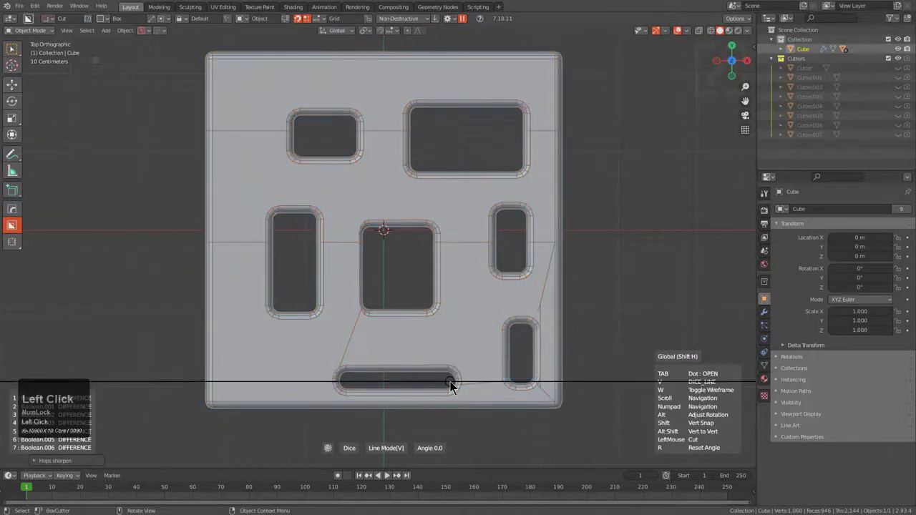
pyautogui.click(387, 438)
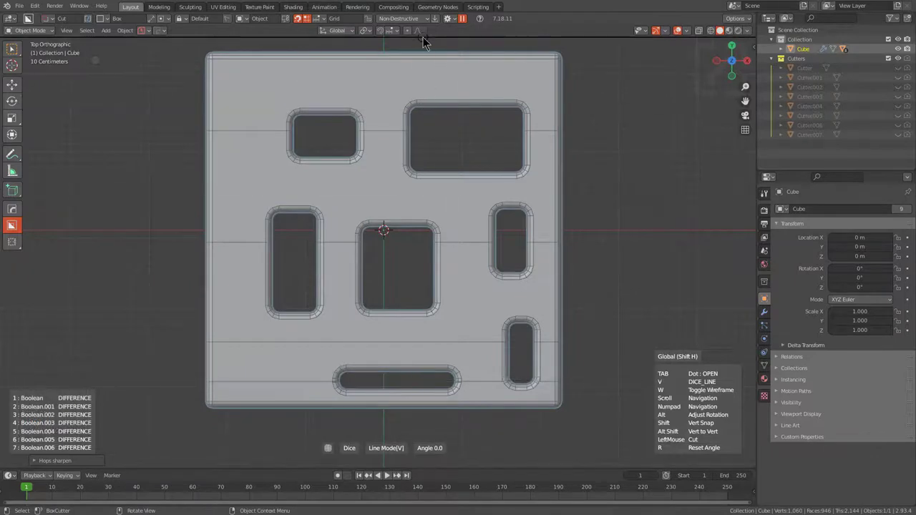